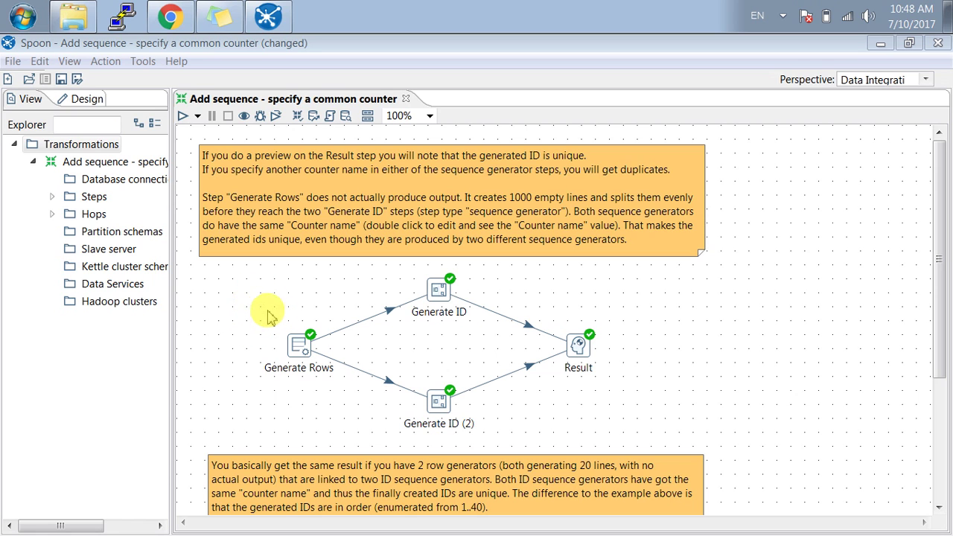
- Review the Look & Feel options, including the canvas grid size, and accept the options dialog
left_click(141, 63)
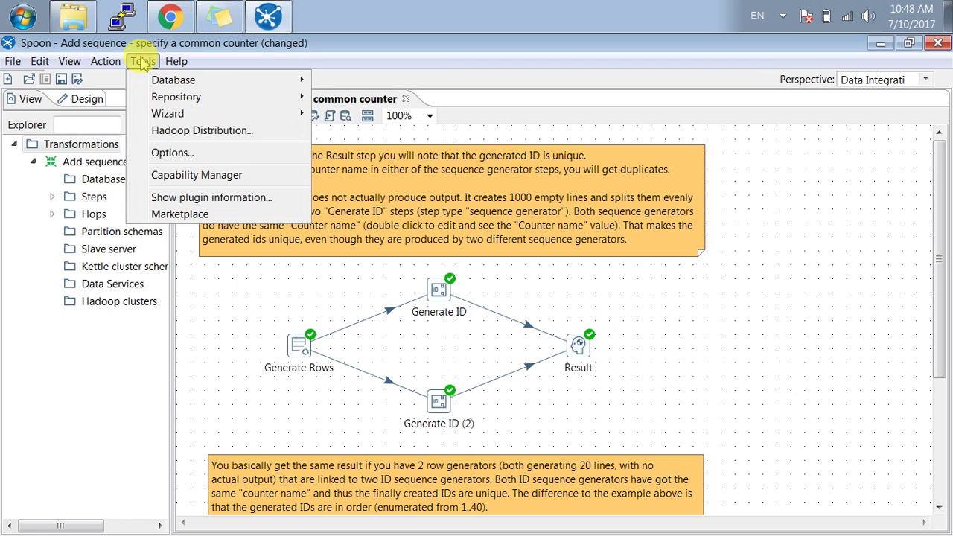
left_click(187, 153)
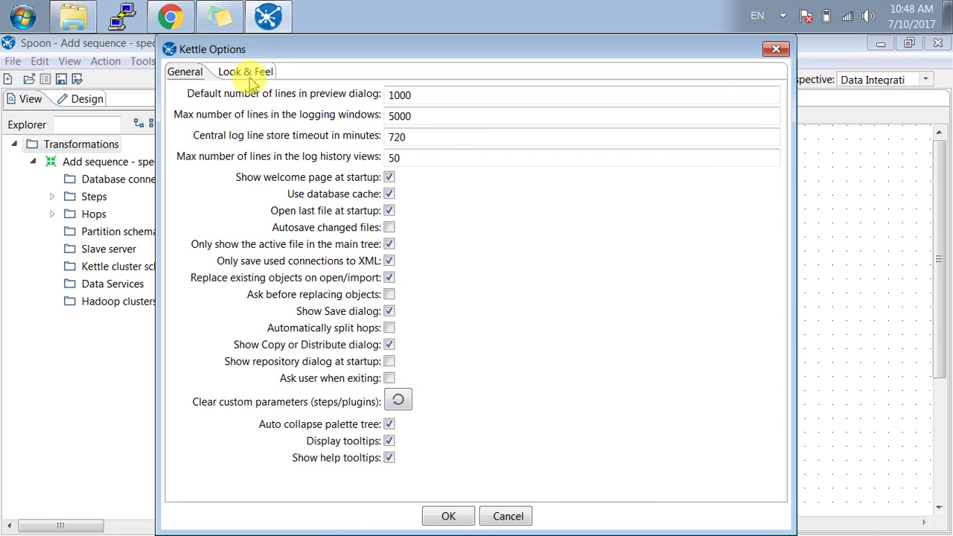
left_click(247, 72)
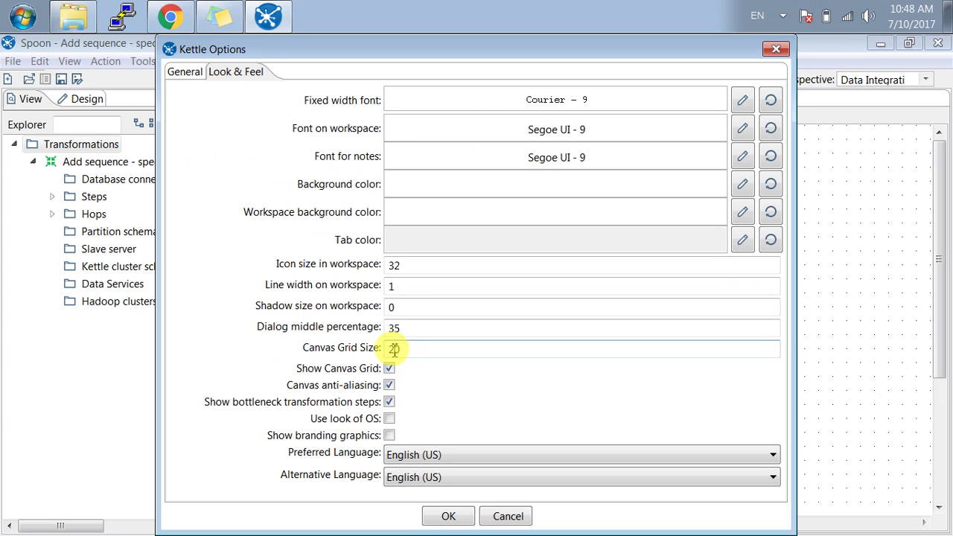
left_click(448, 516)
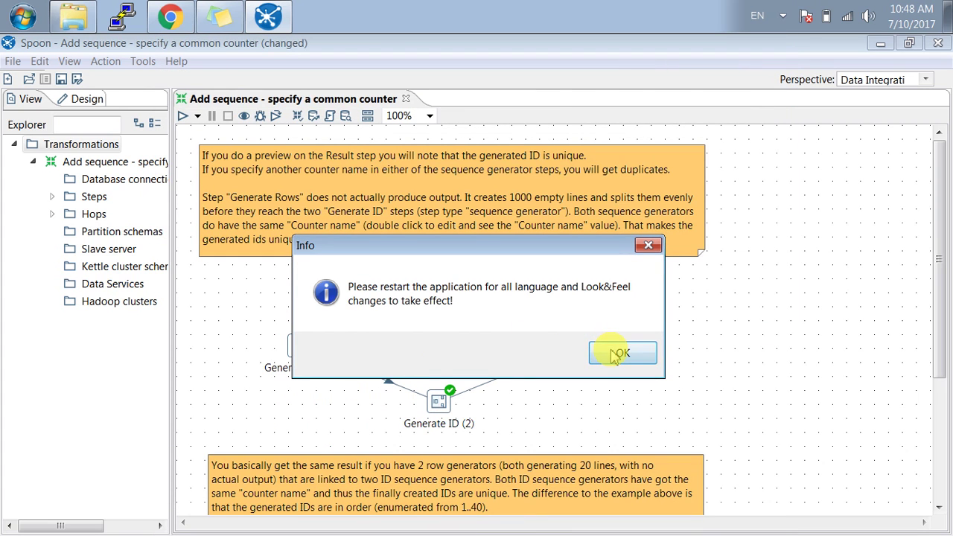
left_click(618, 354)
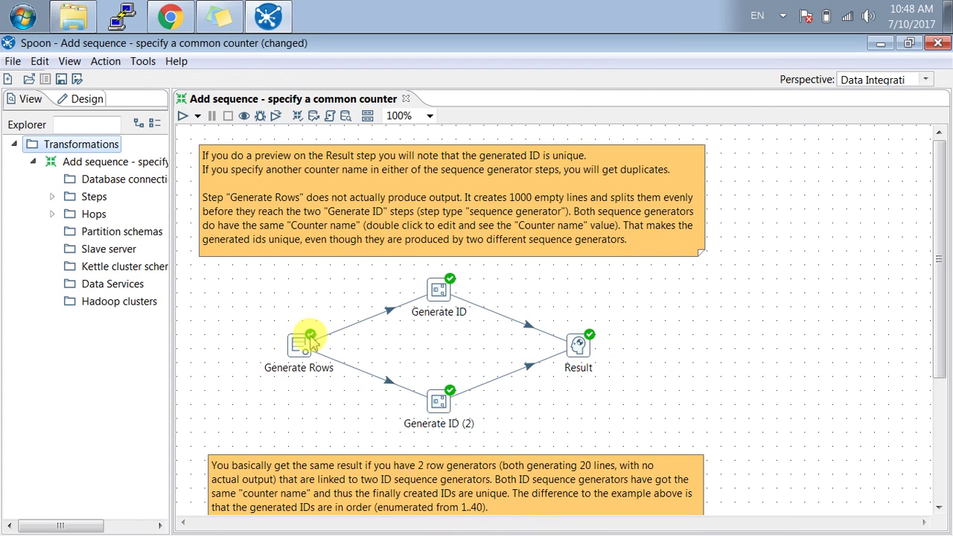
- Open the settings of the Generate Rows step and inspect its row limit
mouse_move(300, 352)
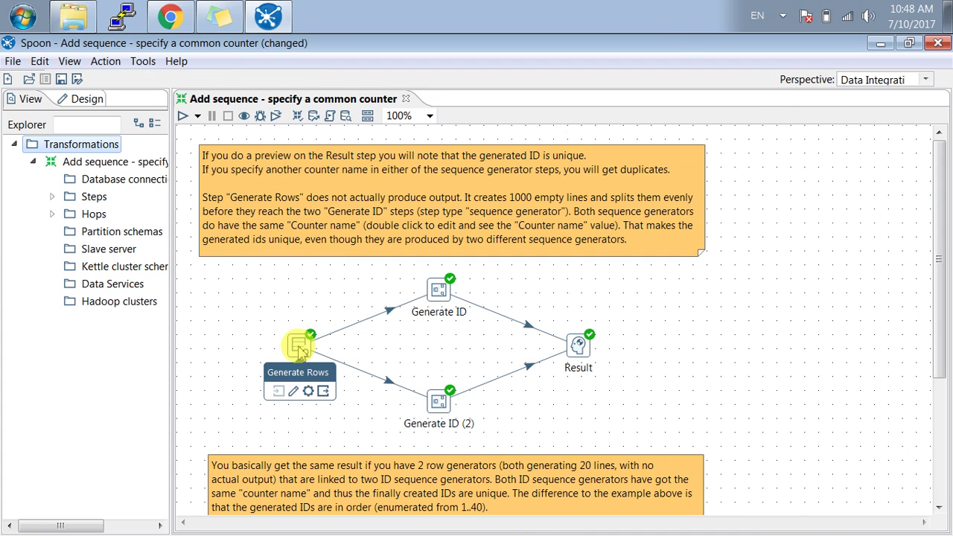
double_click(298, 346)
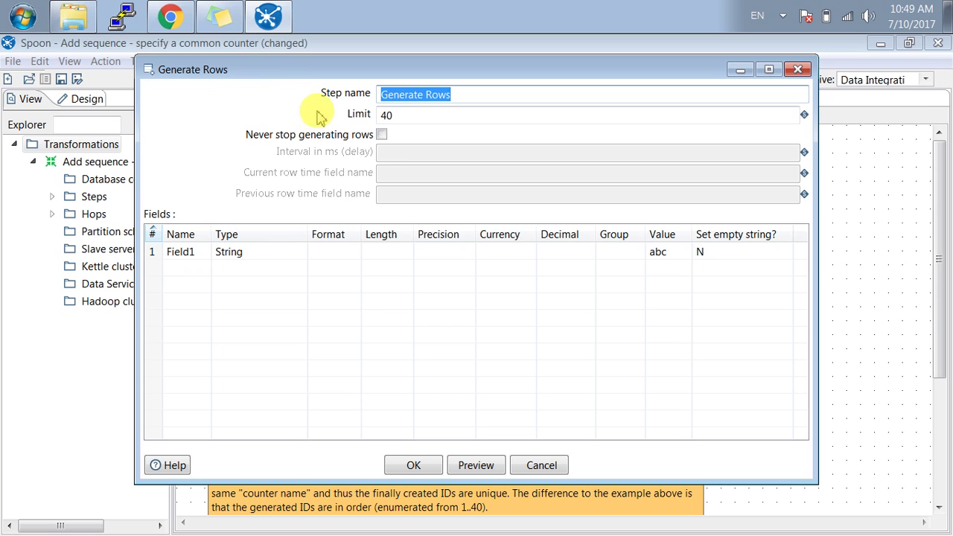
left_click(402, 116)
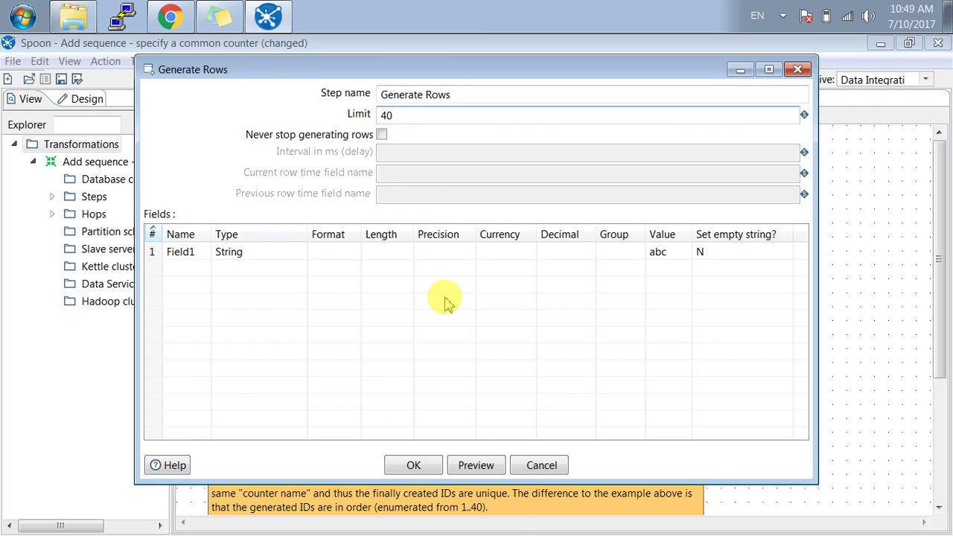
- Preview the Generate Rows output with a preview size of 1000, look through all rows, and close the step's settings
left_click(483, 464)
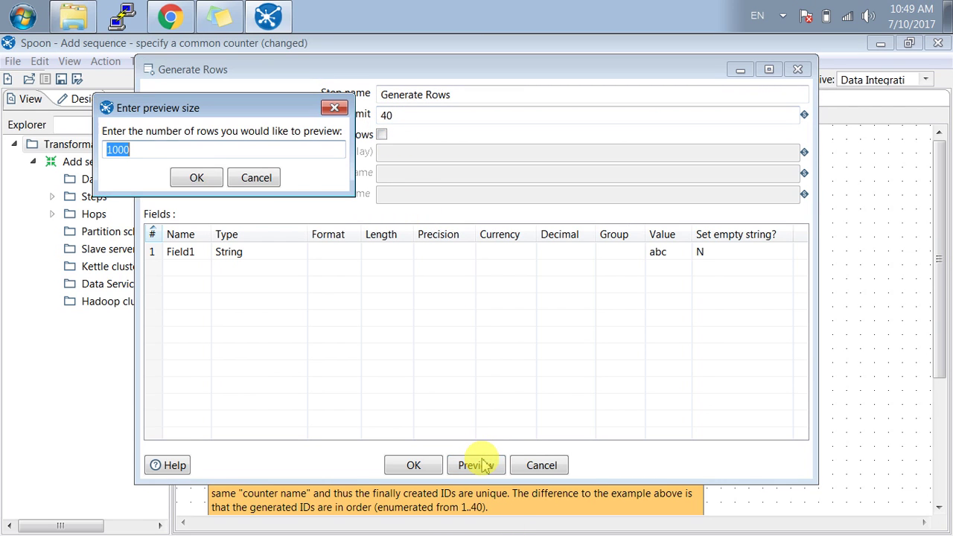
left_click(189, 182)
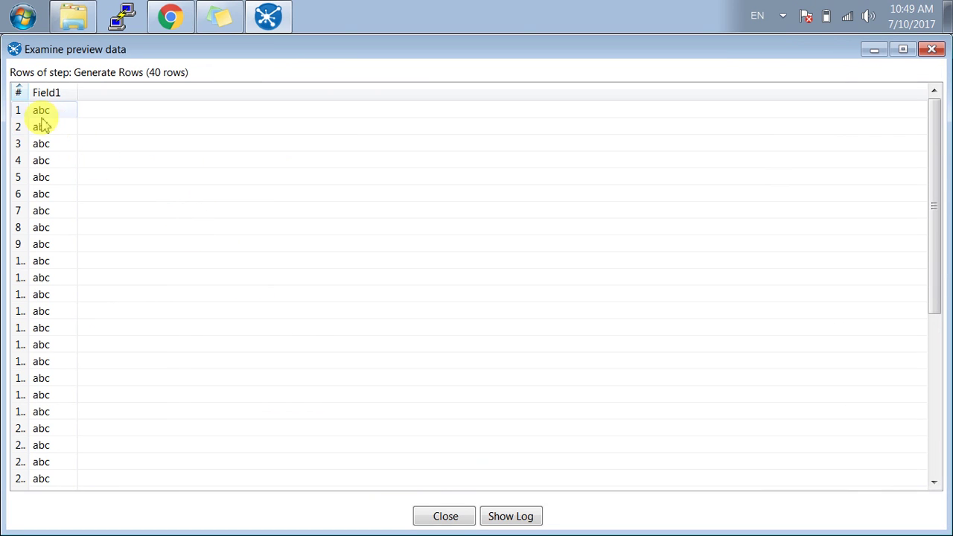
left_click_drag(27, 96, 35, 104)
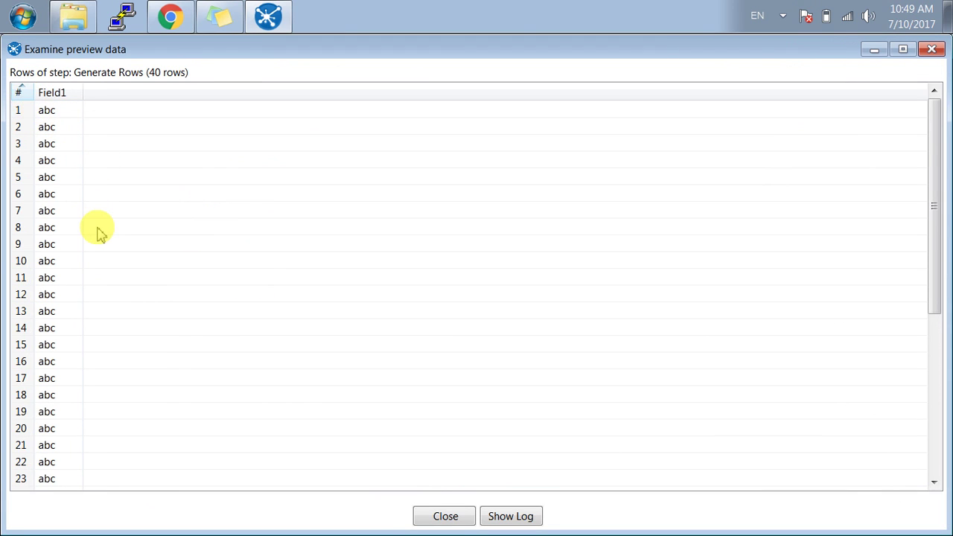
scroll(99, 230, "down", 6)
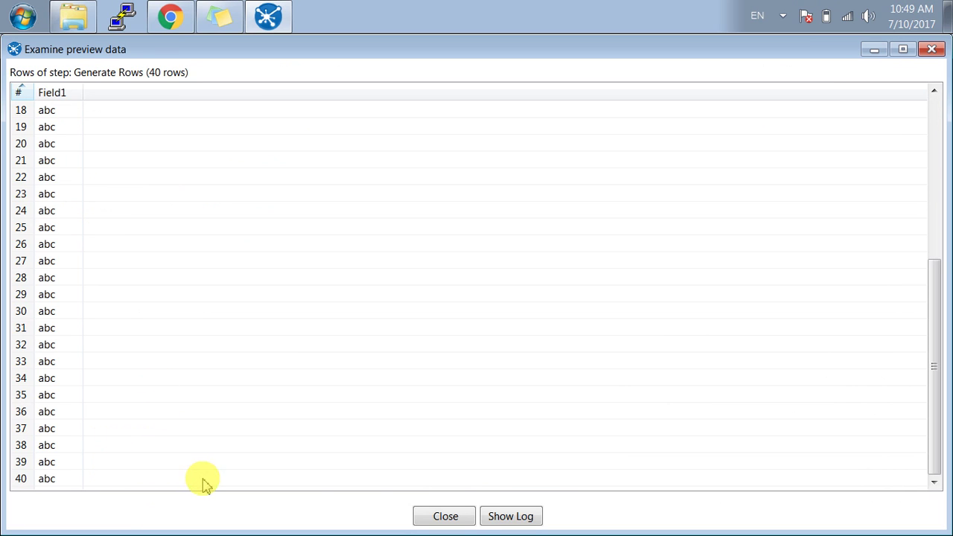
left_click(443, 517)
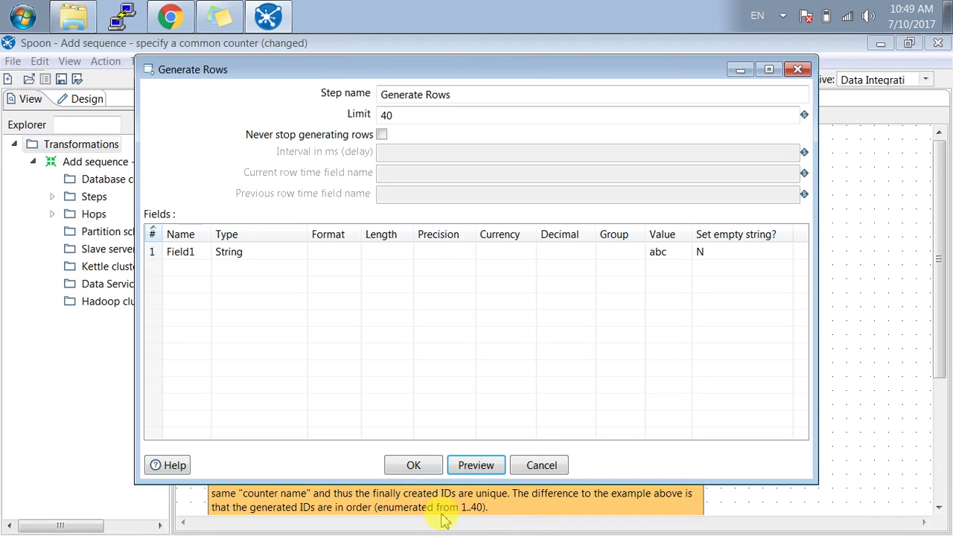
left_click(515, 466)
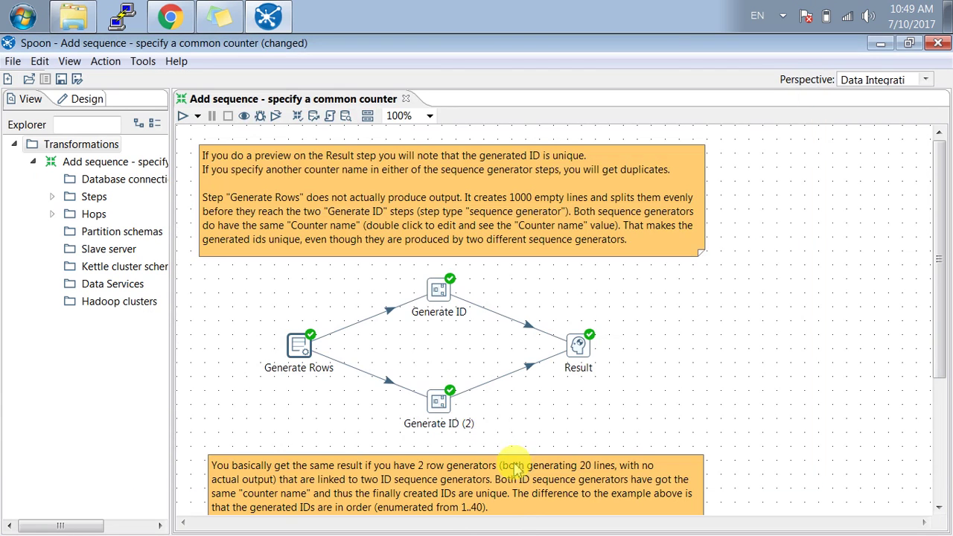
- Review the sequence settings of the Generate ID step, including its value name and transformation counter
left_click(439, 289)
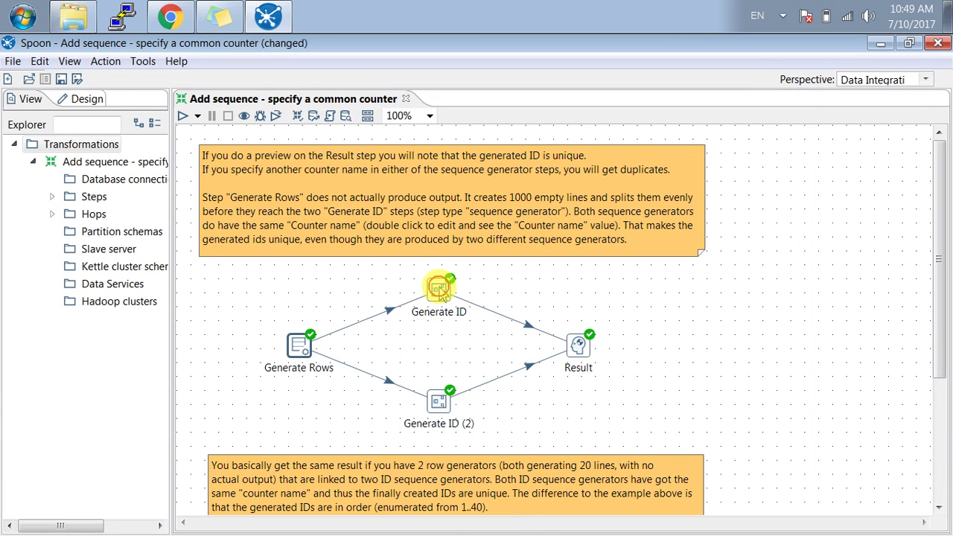
left_click(441, 401)
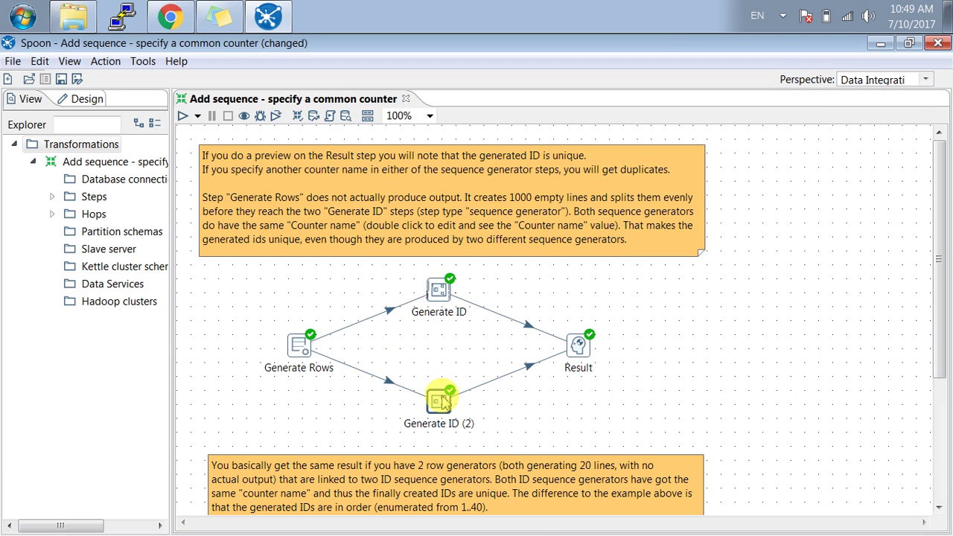
double_click(438, 294)
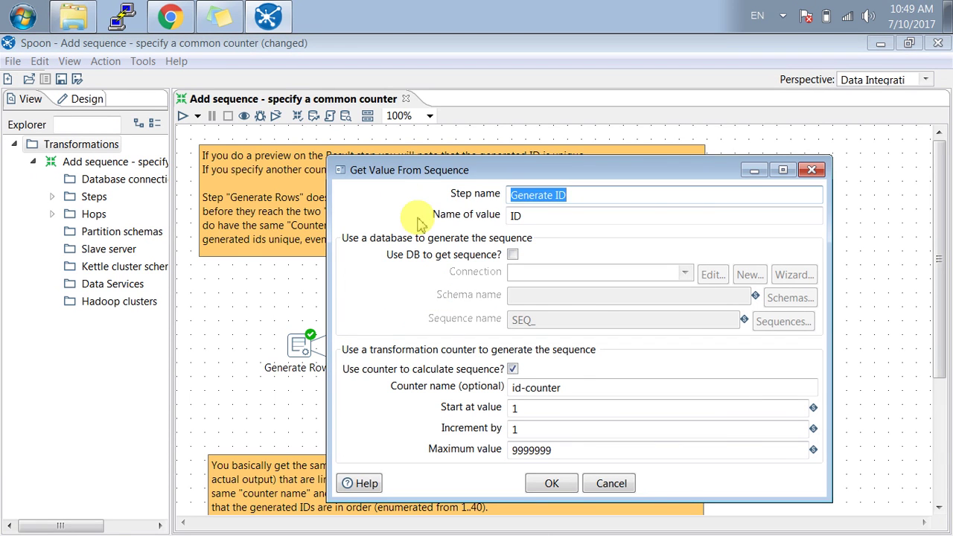
double_click(515, 216)
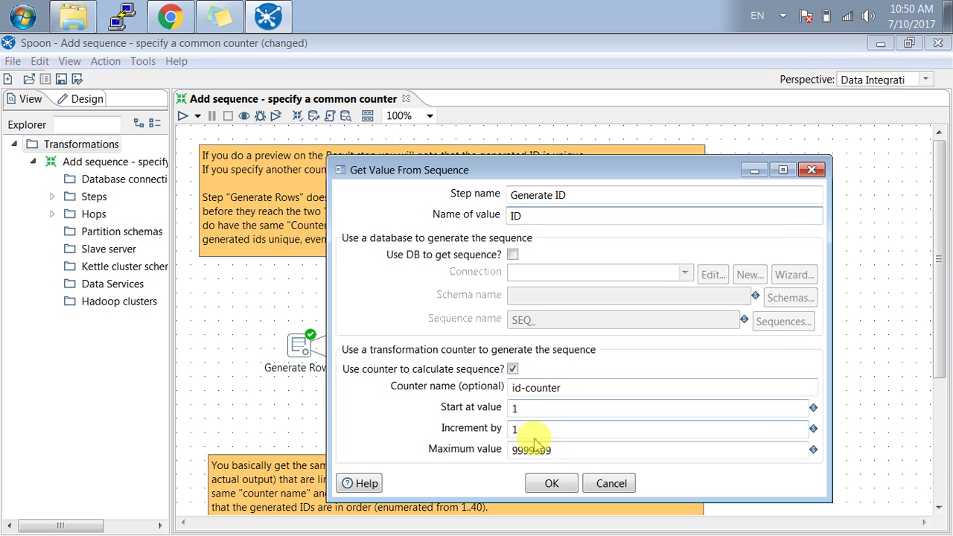
left_click(541, 484)
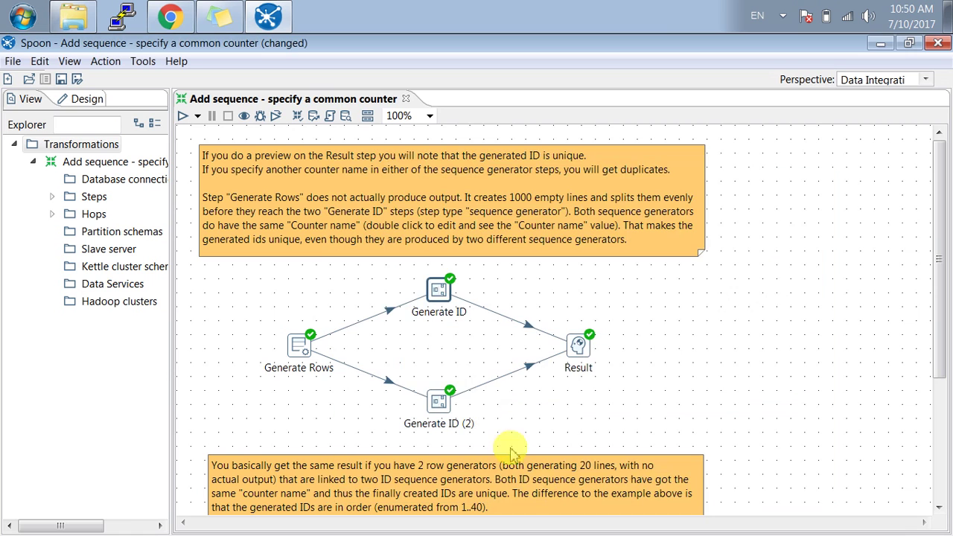
- Review the sequence settings of the Generate ID (2) step, including its value name and counter name
left_click(440, 400)
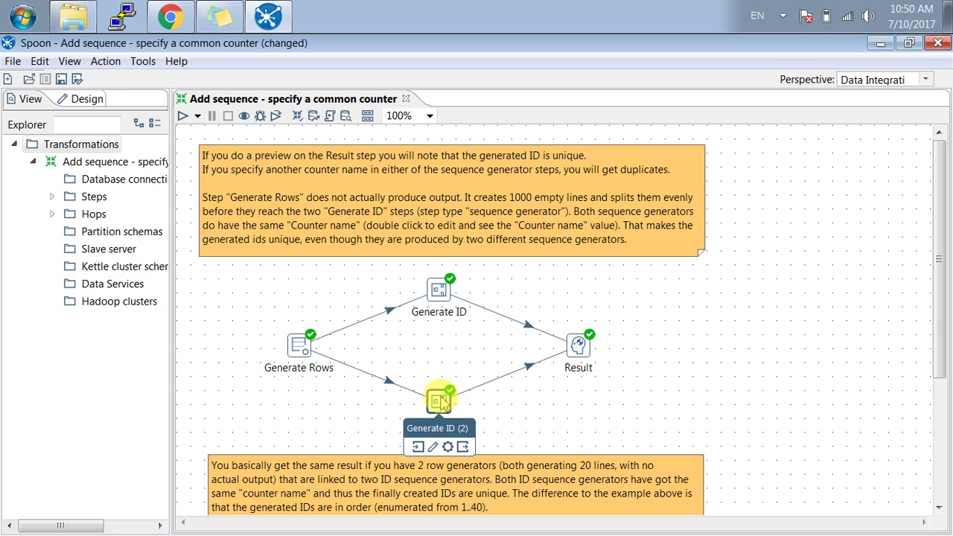
double_click(440, 402)
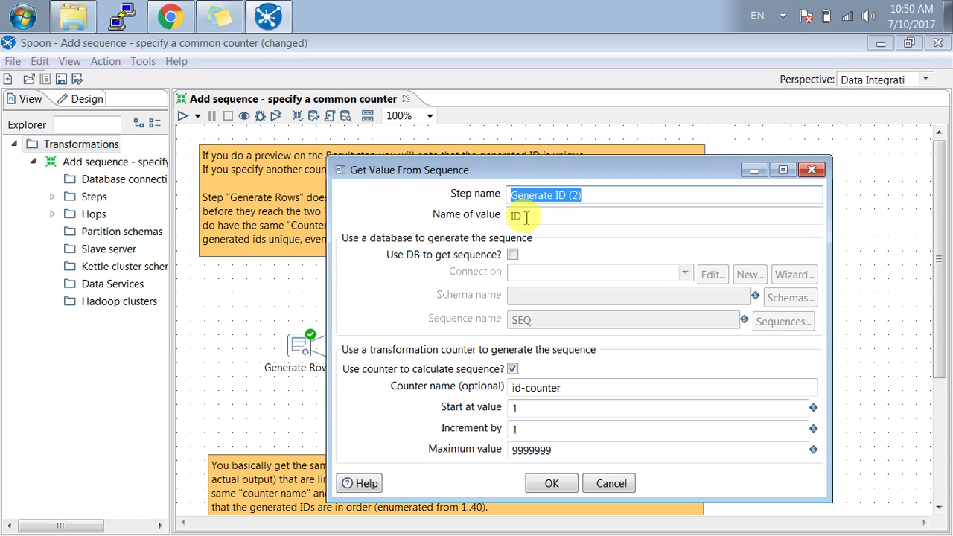
left_click(551, 483)
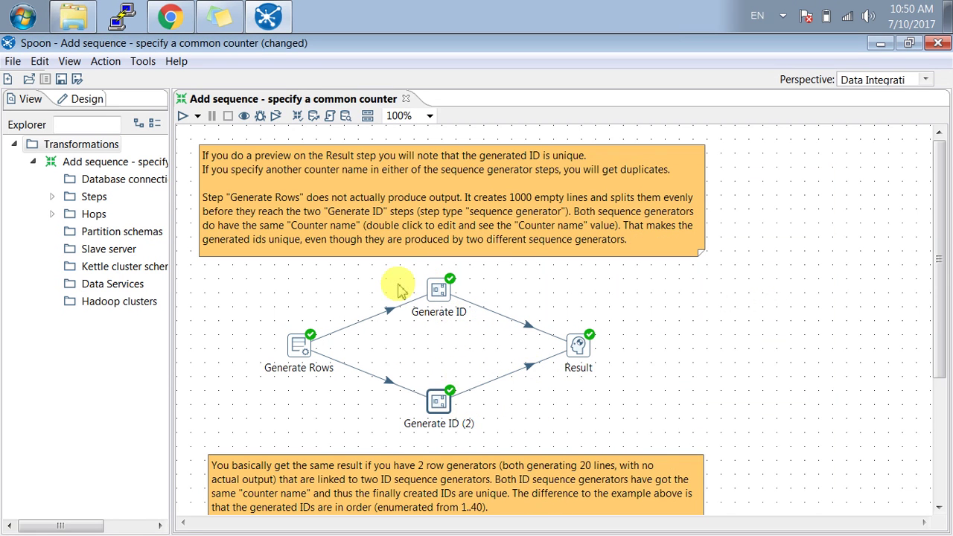
- Quick-launch a preview of the Result step retrieving the first 1000 rows, and look through the generated ID values
mouse_move(305, 350)
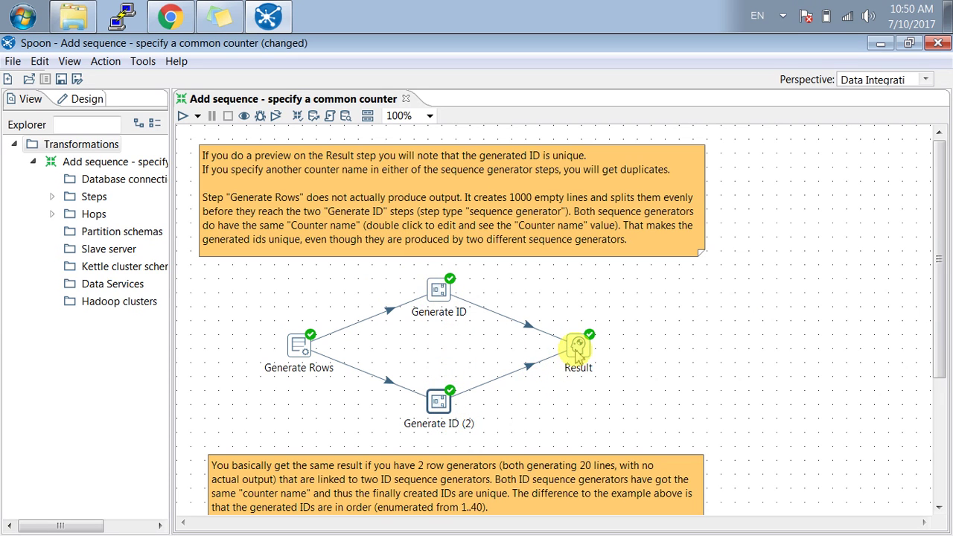
mouse_move(578, 355)
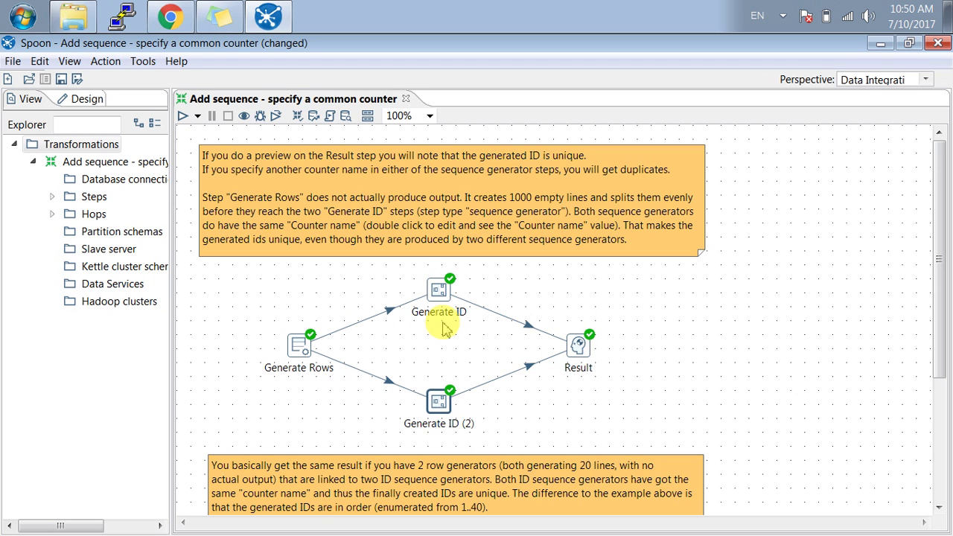
left_click(577, 345)
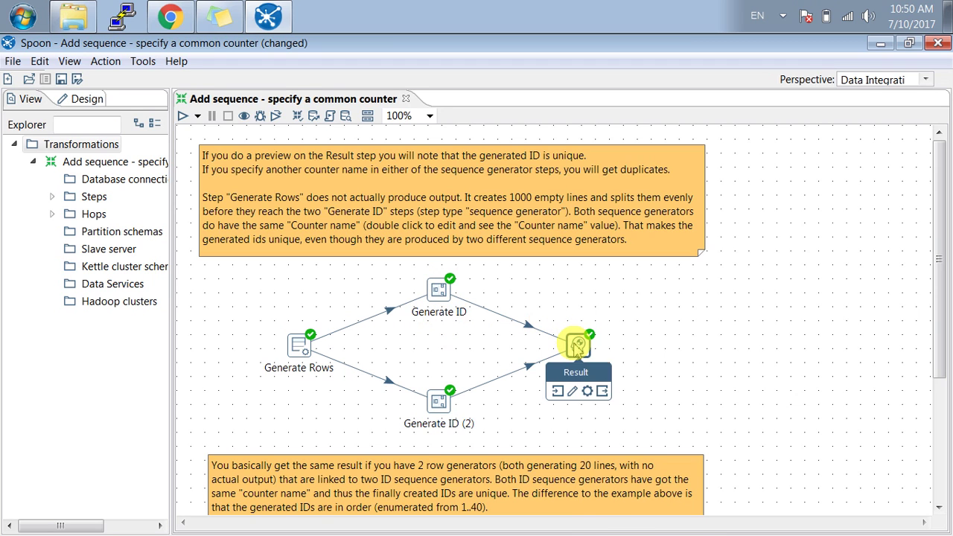
right_click(577, 347)
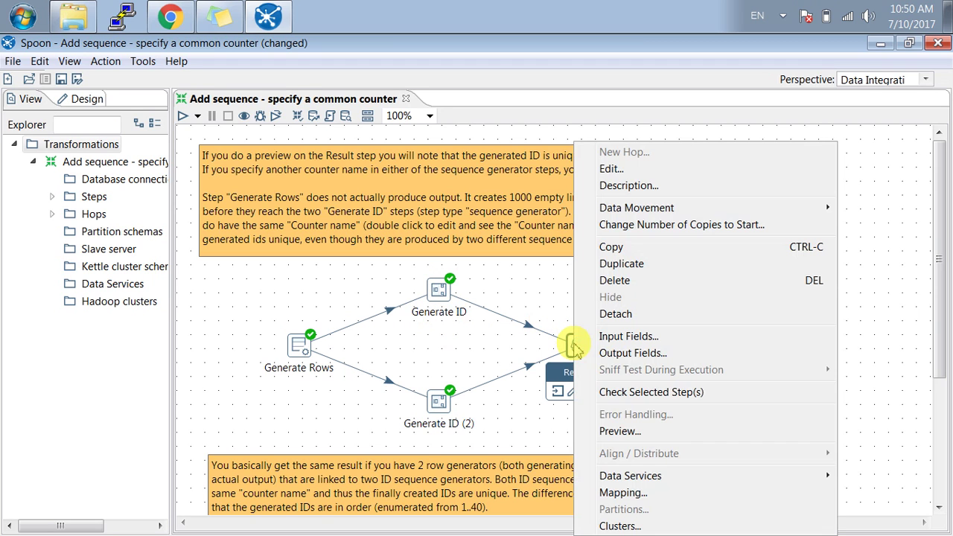
left_click(608, 432)
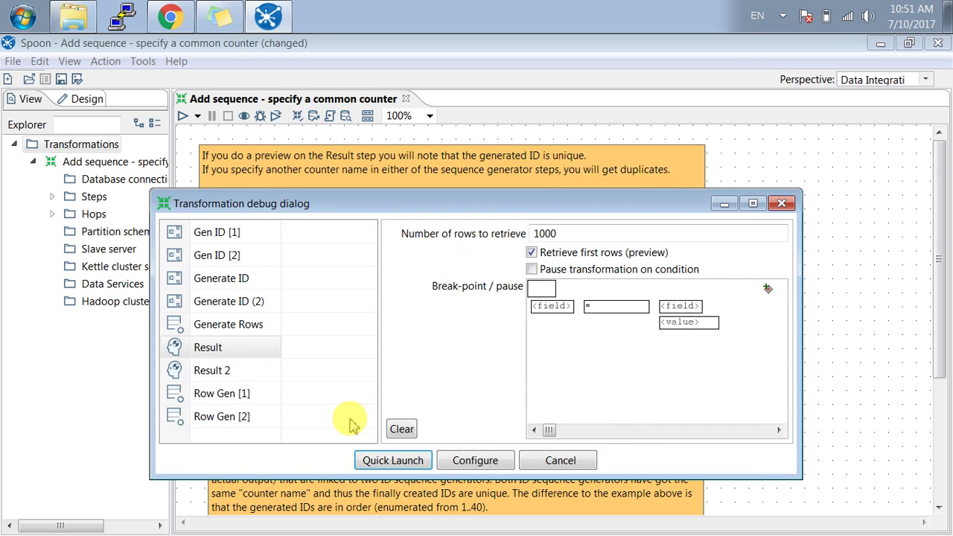
left_click(390, 457)
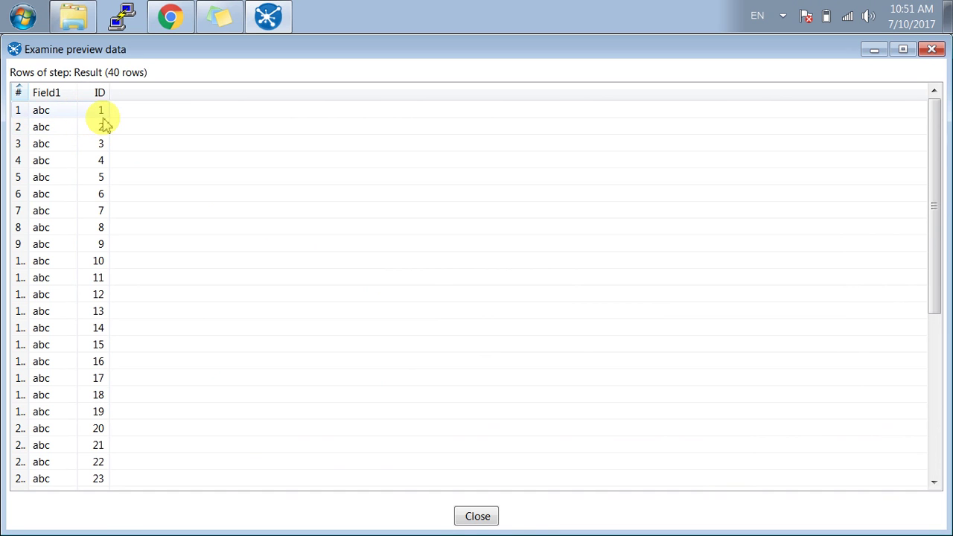
scroll(104, 126, "down", 3)
scroll(105, 126, "down", 3)
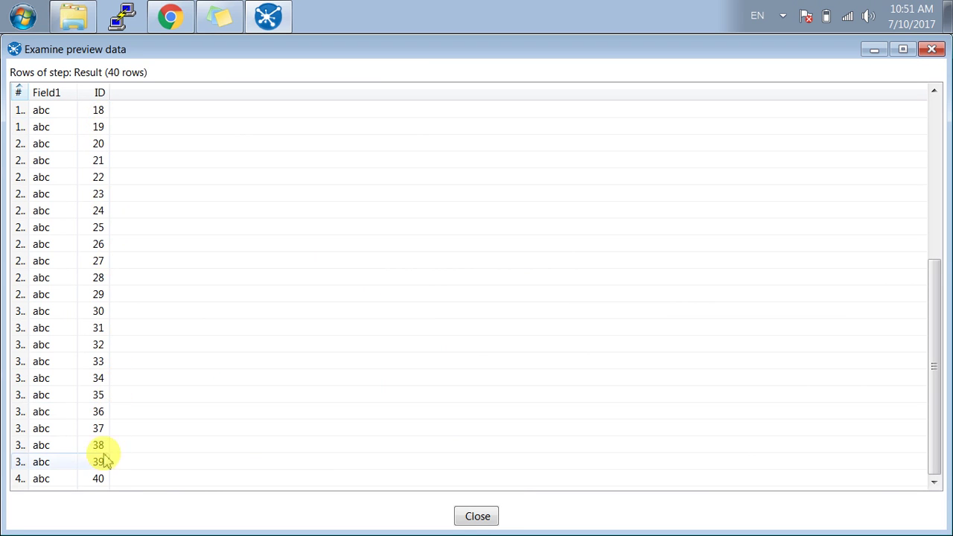
left_click(488, 518)
left_click(523, 325)
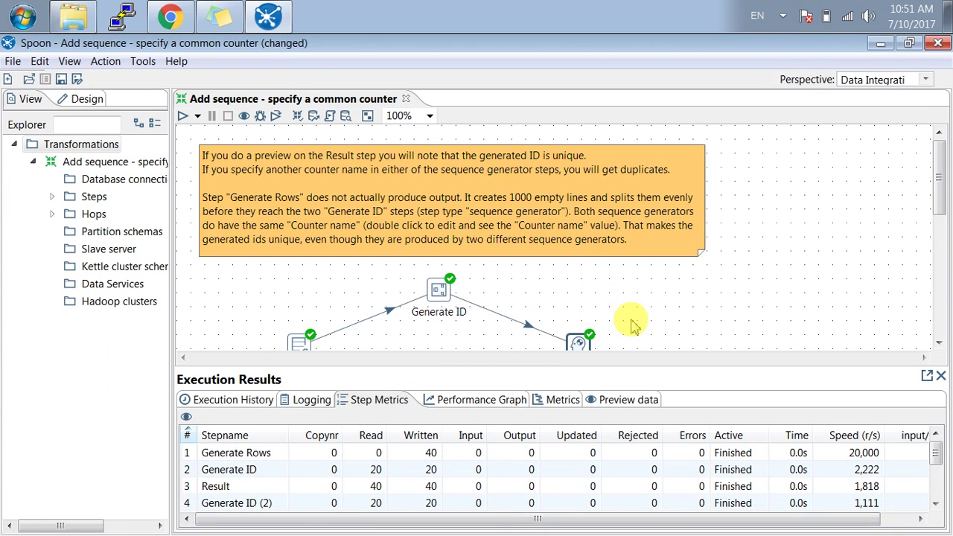
scroll(631, 325, "down", 3)
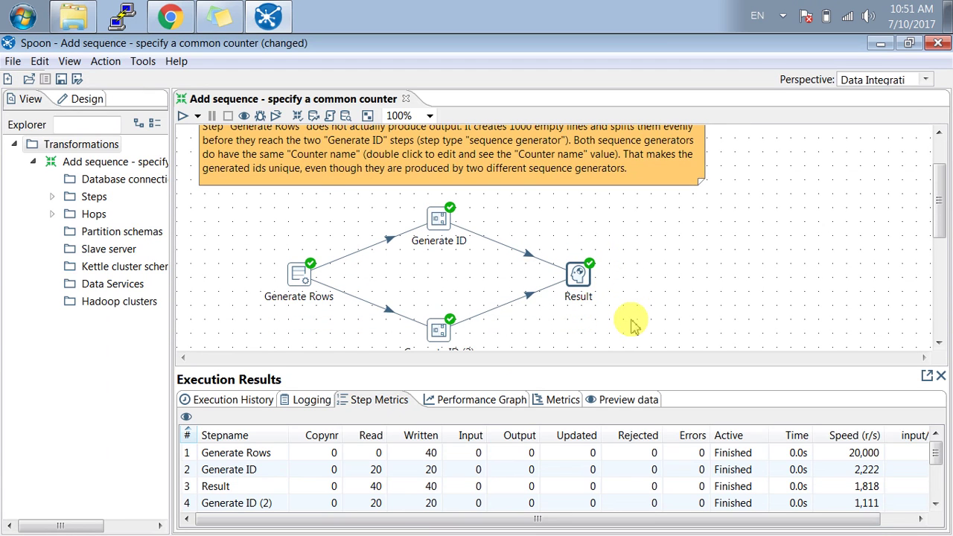